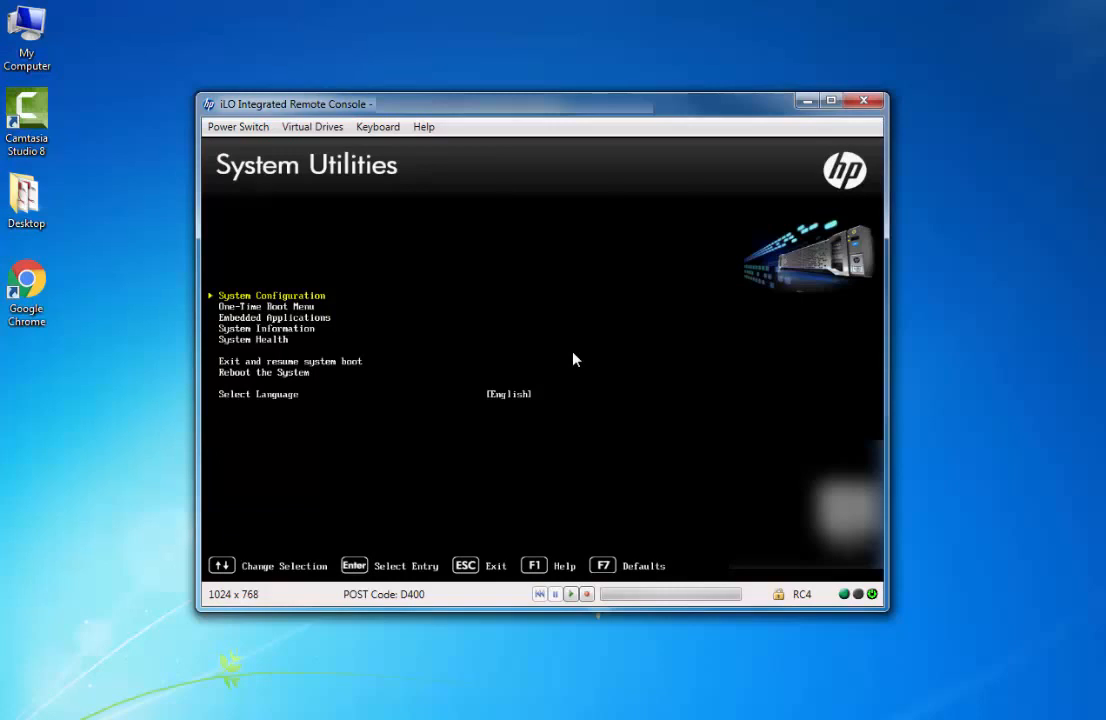
Enter System Configuration from the main UEFI menu.
key(Down)
key(Down)
key(Up)
key(Up)
key(Return)
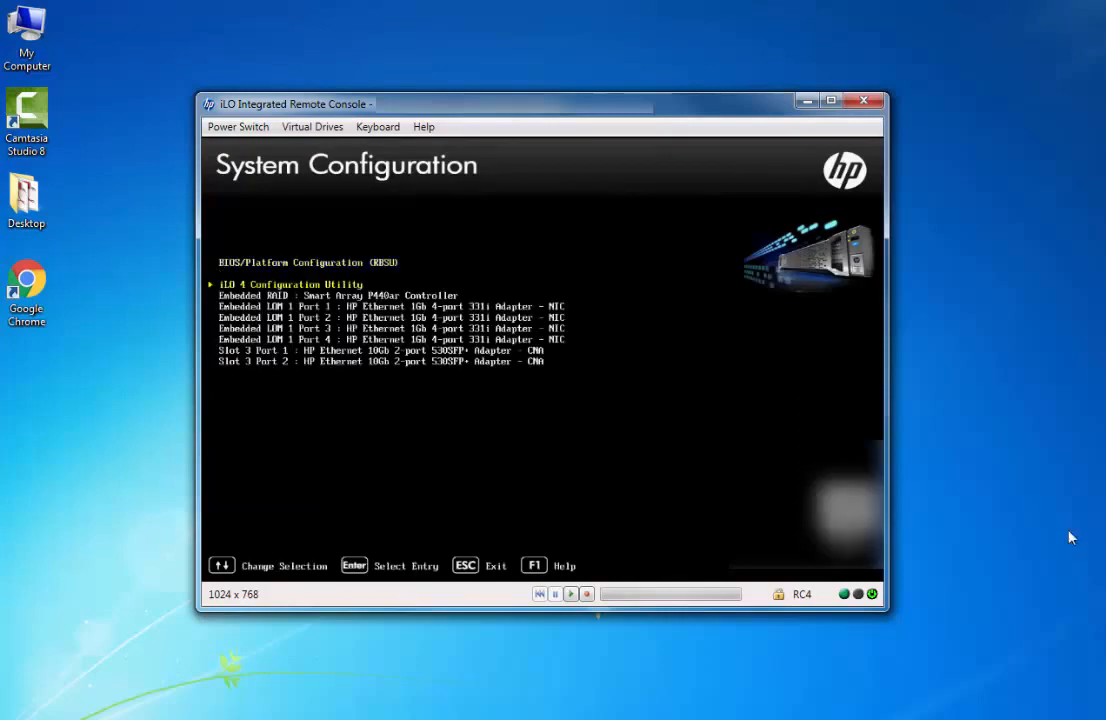
Enter the BIOS/Platform Configuration (RBSU) utility.
key(Down)
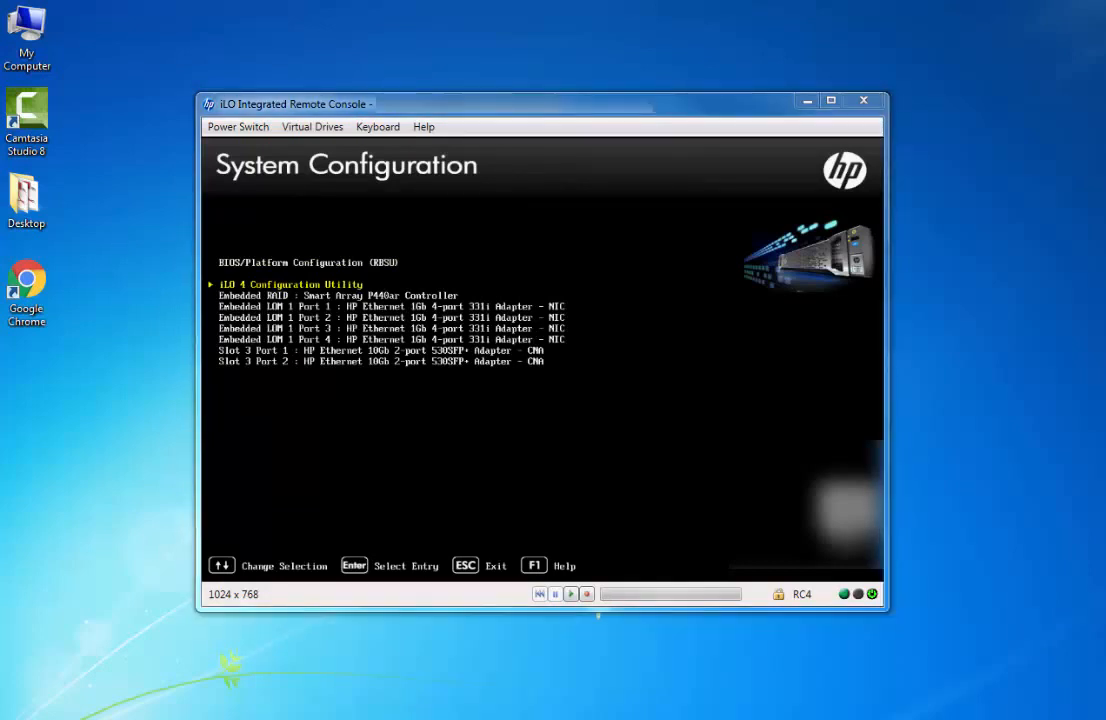
key(Up)
key(Return)
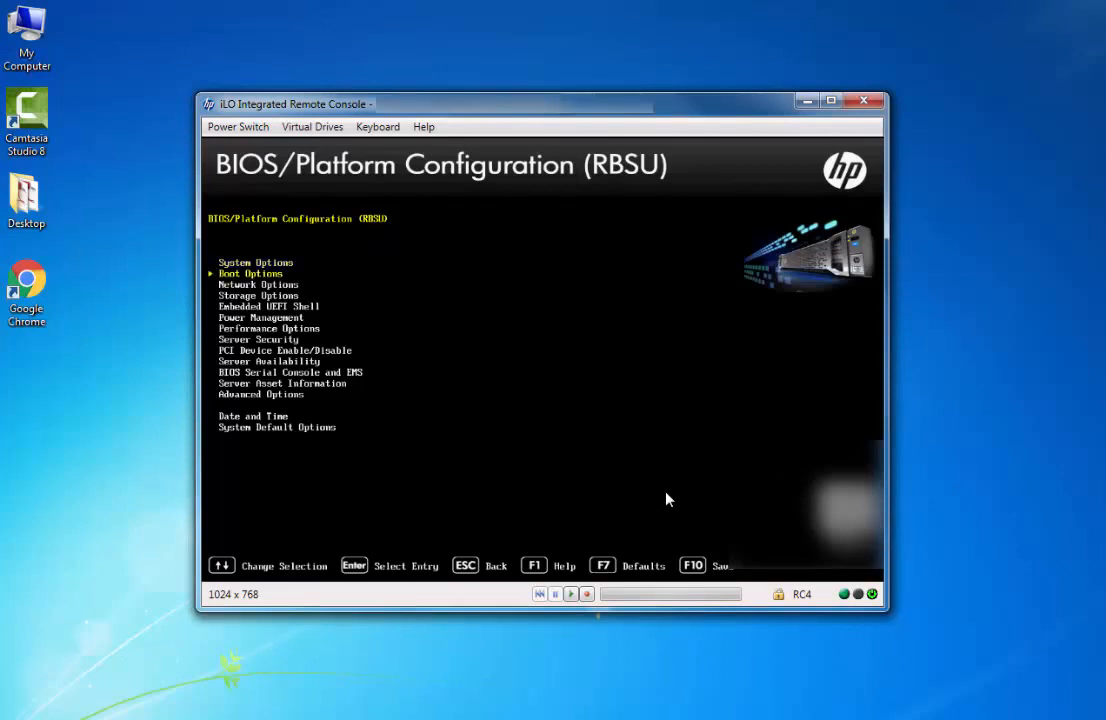
Enter System Options, then USB Options, showing USB 3.0 Mode set to Auto.
key(Return)
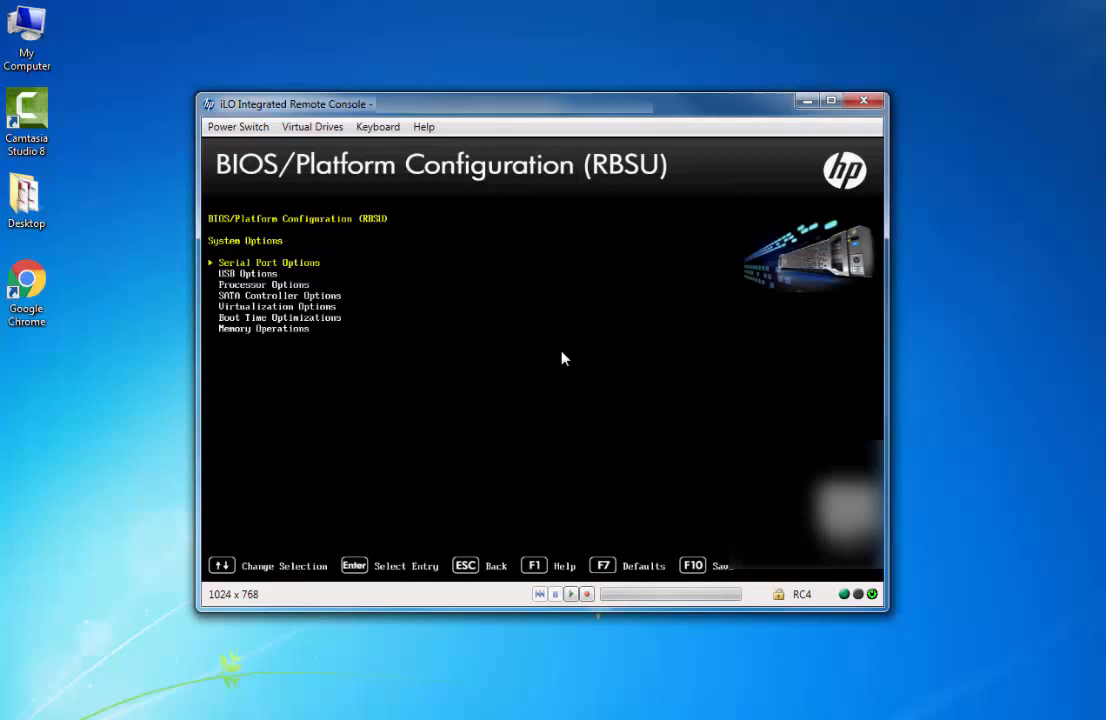
key(Return)
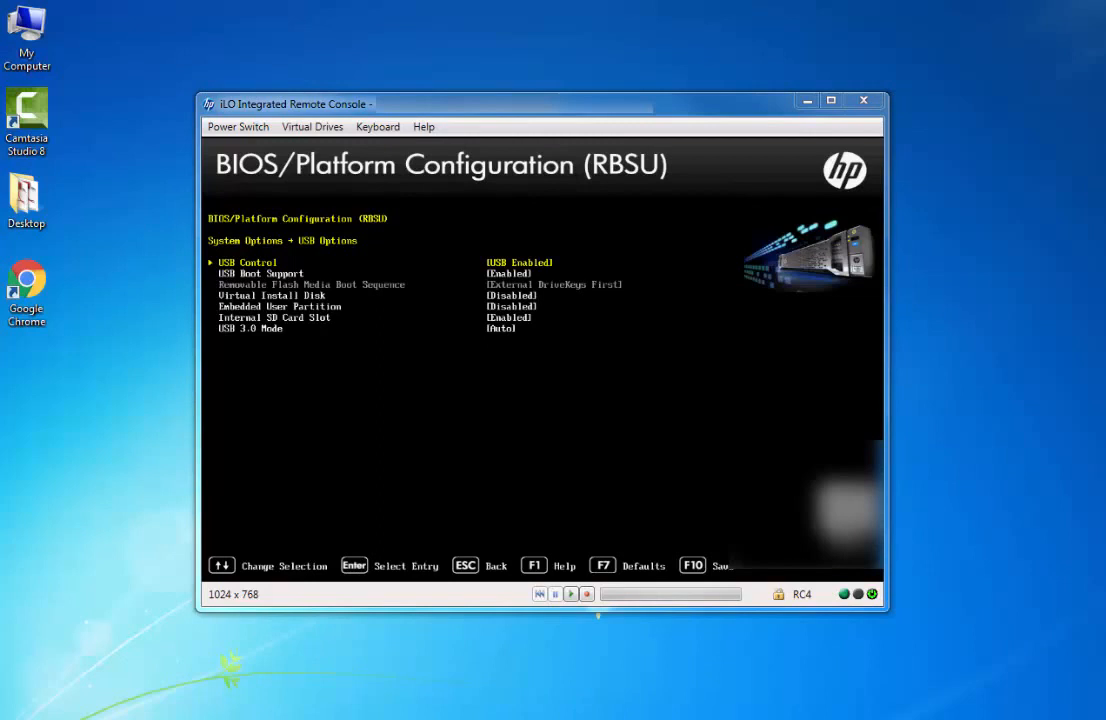
Select USB 3.0 Mode and bring up its value list (Auto, Enabled, Disabled).
key(Down)
key(Down)
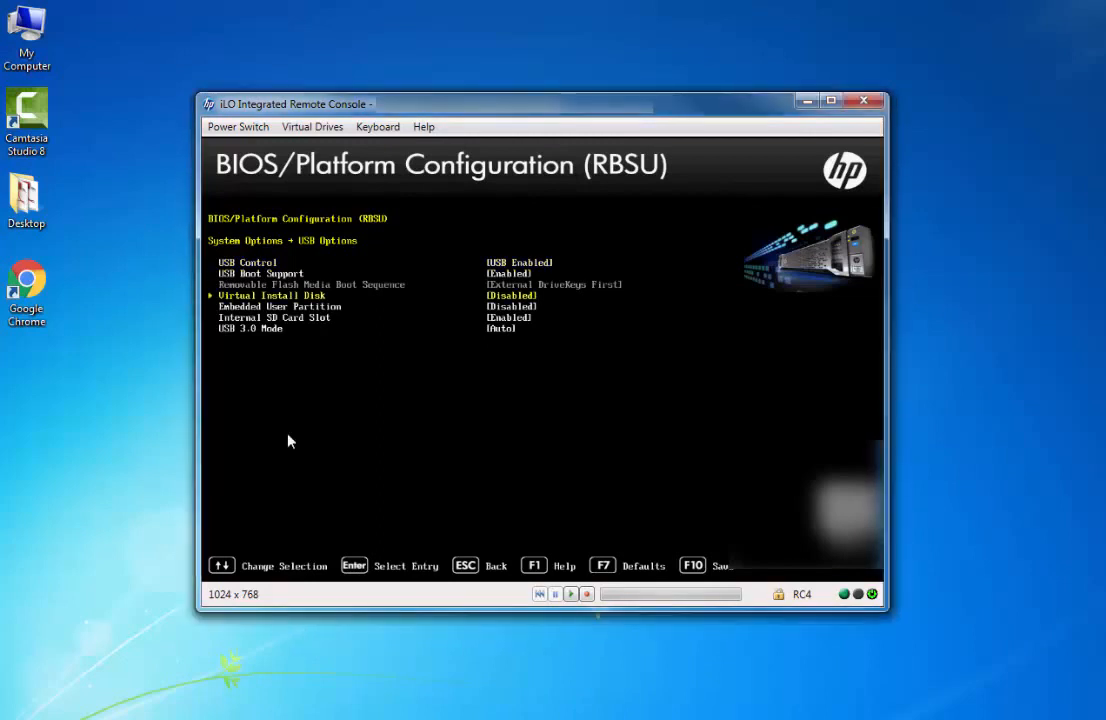
key(Down)
key(Down)
key(Down)
key(Down)
key(Return)
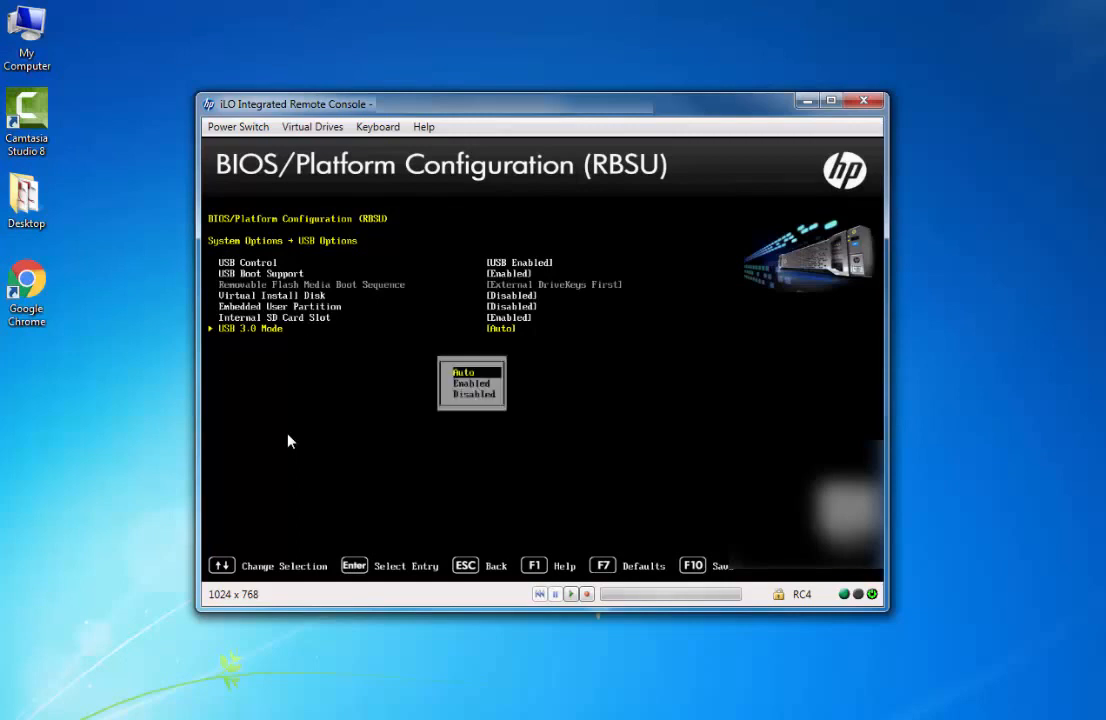